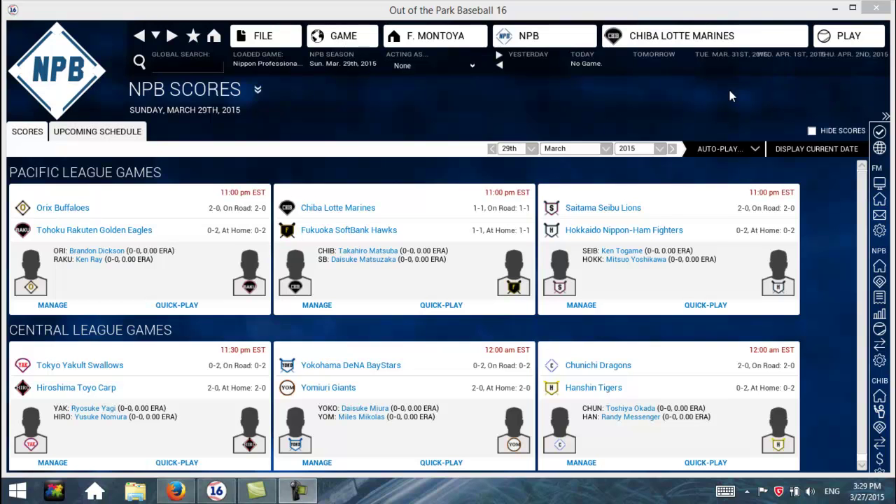
Step: Check the Manager Office and Upcoming Schedule, return to NPB scores, then bring up the PLAY menu
{"action": "left_click", "coordinate": [879, 202]}
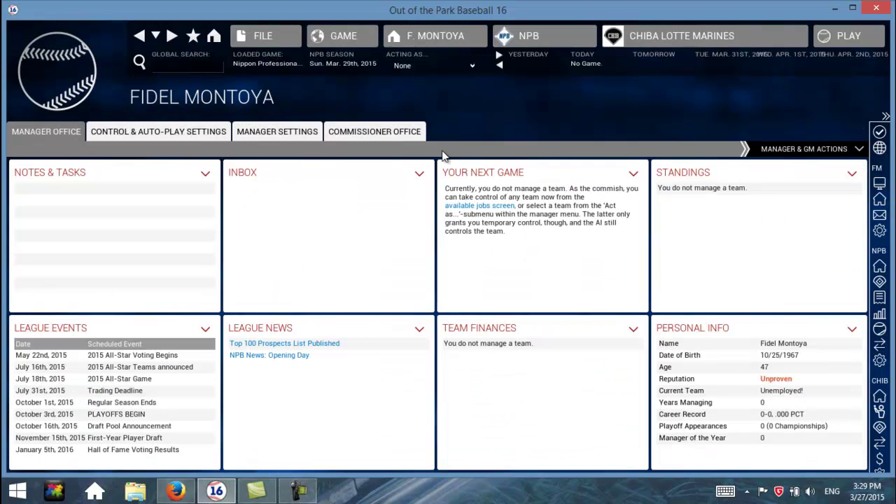
{"action": "left_click", "coordinate": [880, 339]}
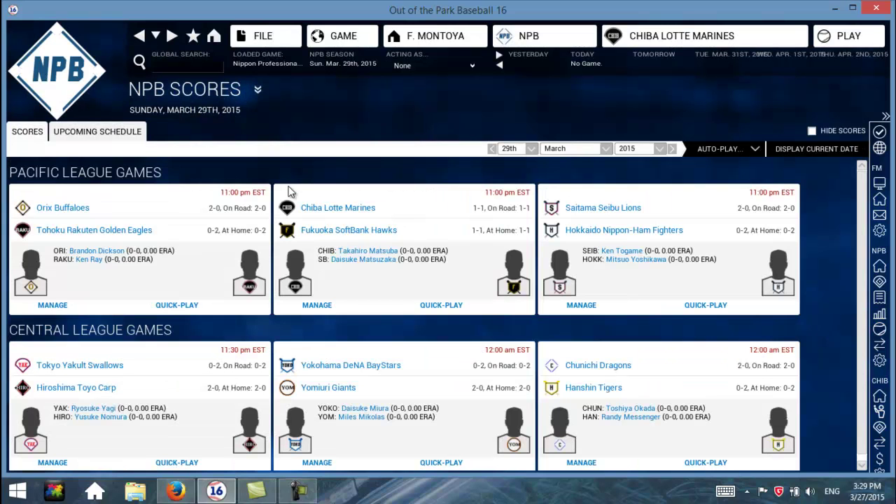
{"action": "left_click", "coordinate": [123, 136]}
{"action": "left_click", "coordinate": [30, 134]}
{"action": "left_click", "coordinate": [847, 38]}
{"action": "left_click", "coordinate": [864, 36]}
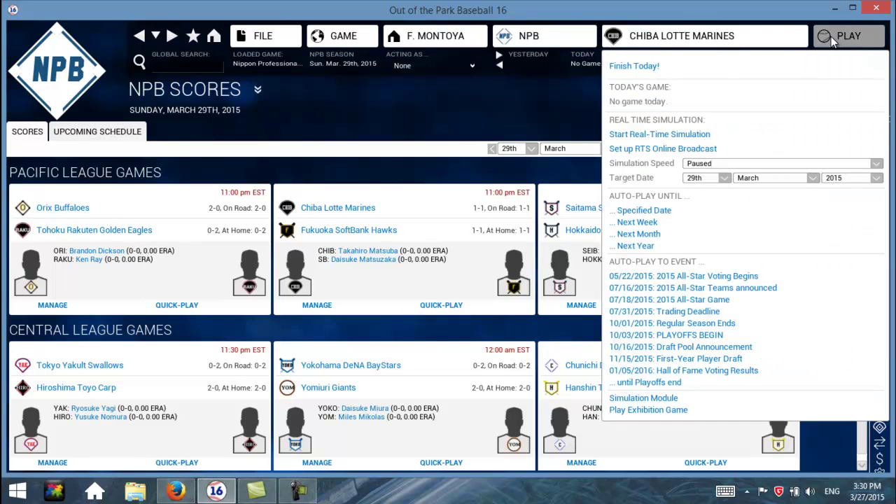
Step: Set RTS Online Broadcast to ACTIVATED every 30 seconds for the Nippon Professional Baseball League
{"action": "left_click", "coordinate": [679, 149]}
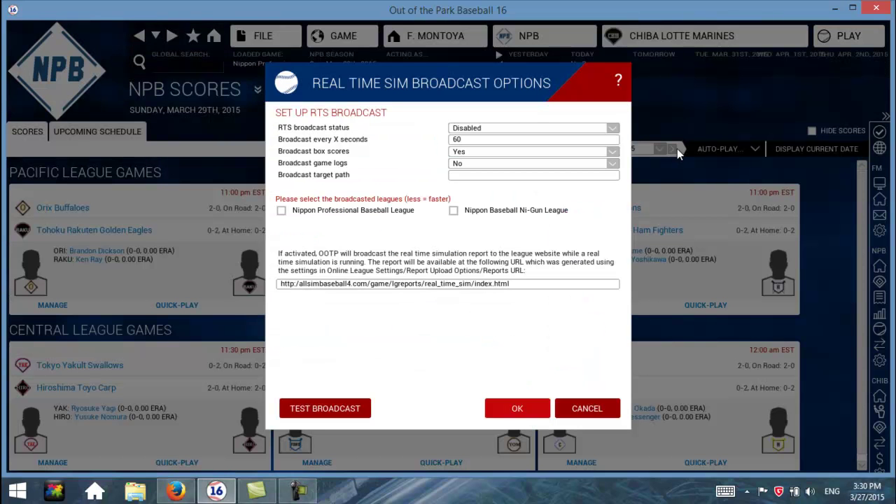
{"action": "left_click", "coordinate": [594, 130]}
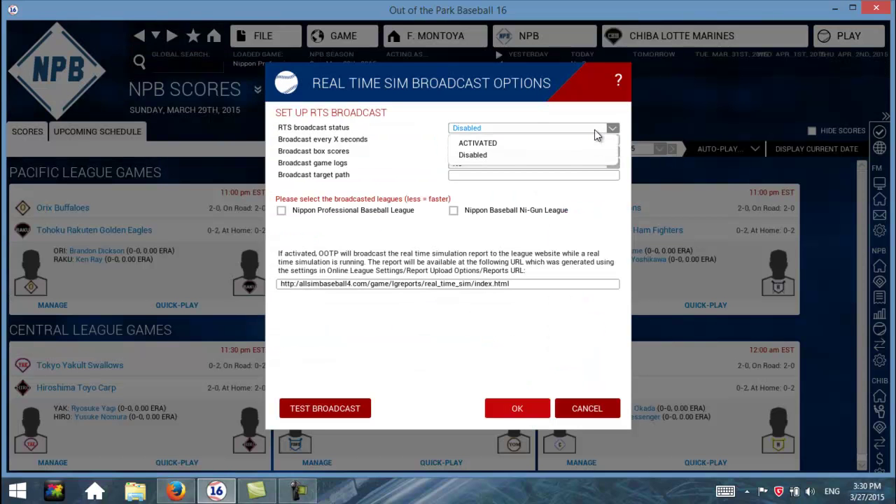
{"action": "left_click", "coordinate": [511, 144]}
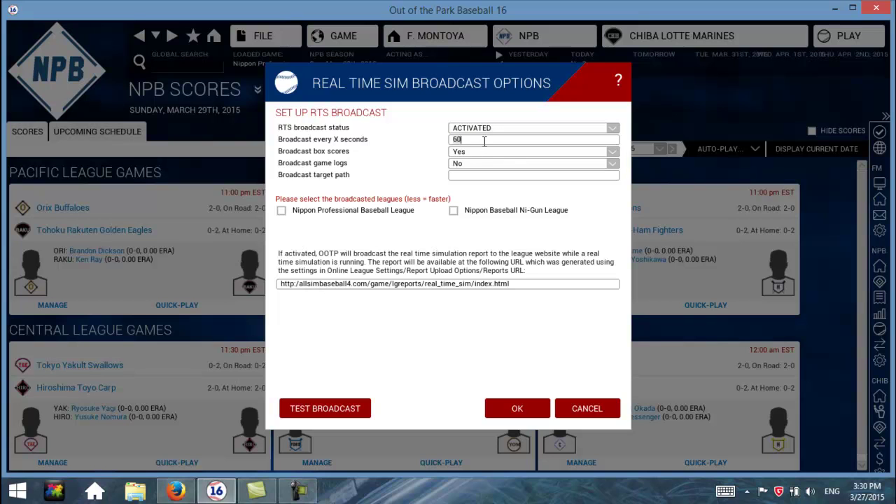
{"action": "key", "text": "BackSpace"}
{"action": "key", "text": "BackSpace"}
{"action": "type", "text": "30"}
{"action": "left_click", "coordinate": [389, 218]}
Step: Keep game log broadcasting at No and review the target path and report URL
{"action": "left_click", "coordinate": [465, 164]}
{"action": "left_click", "coordinate": [468, 166]}
{"action": "left_click", "coordinate": [478, 177]}
{"action": "left_click", "coordinate": [428, 283]}
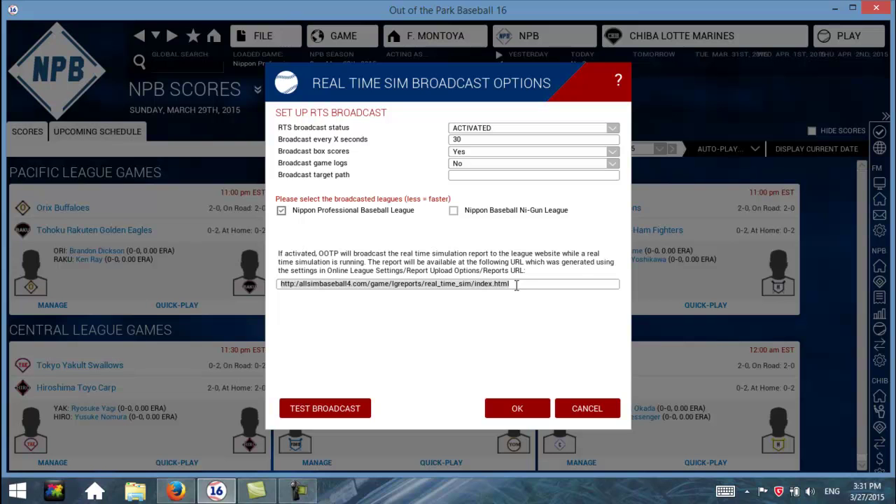
Step: Run a test broadcast and confirm the successful FTP connection uploading index.html
{"action": "left_click", "coordinate": [324, 409]}
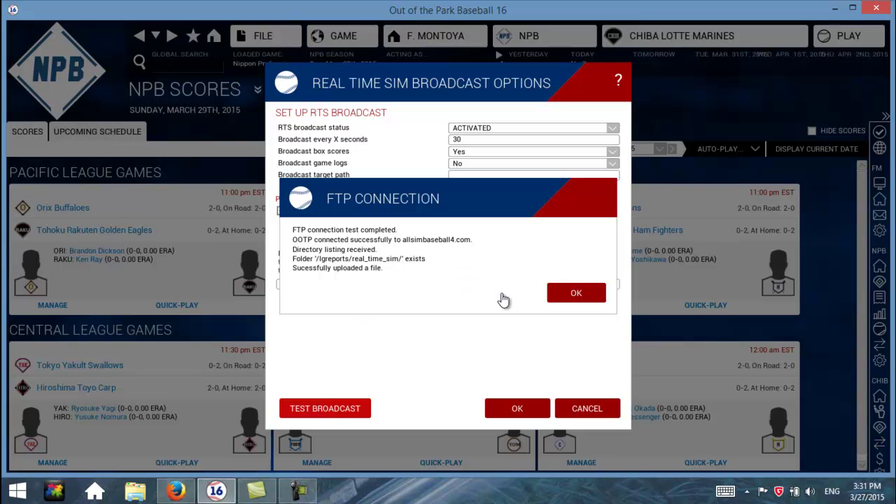
{"action": "left_click", "coordinate": [572, 294]}
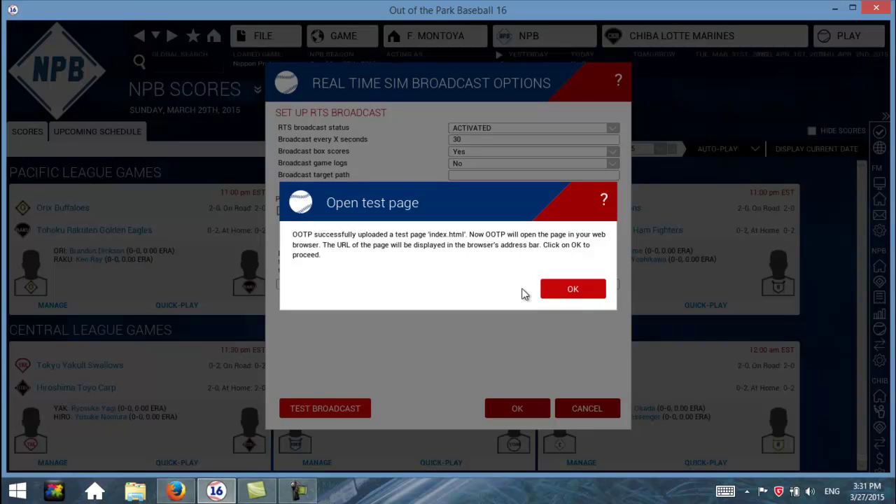
Step: Open the test page in Firefox, copy its address, and return to the RTS broadcast options
{"action": "left_click", "coordinate": [563, 294]}
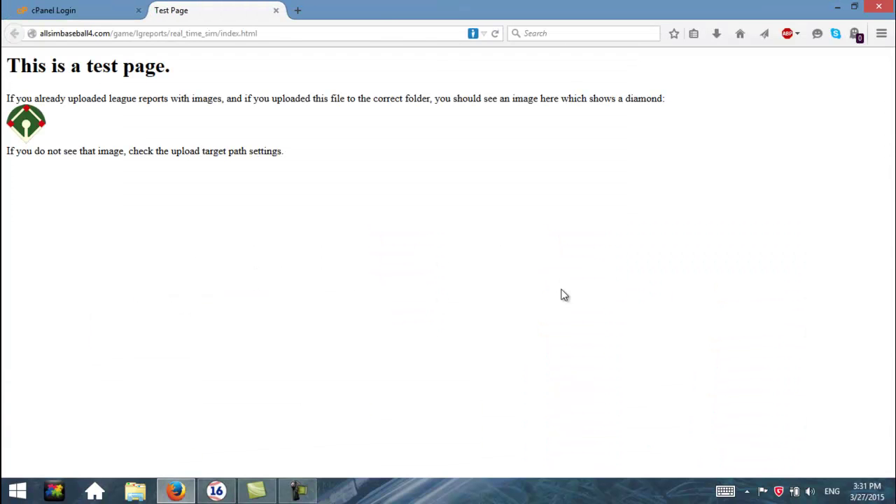
{"action": "left_click", "coordinate": [260, 33]}
{"action": "right_click", "coordinate": [246, 29]}
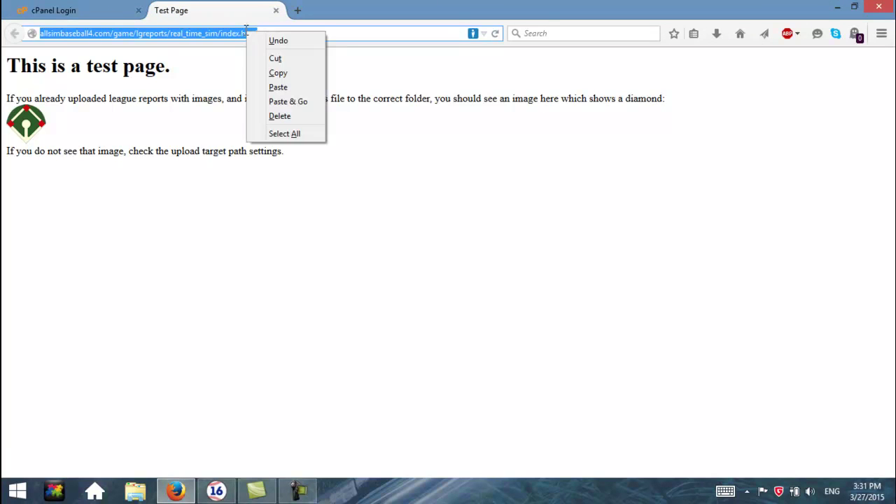
{"action": "left_click", "coordinate": [279, 73]}
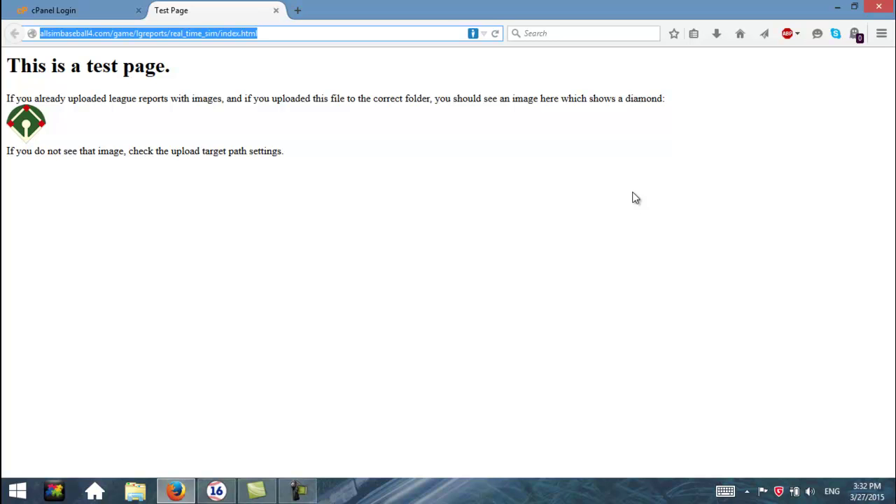
{"action": "left_click", "coordinate": [218, 491]}
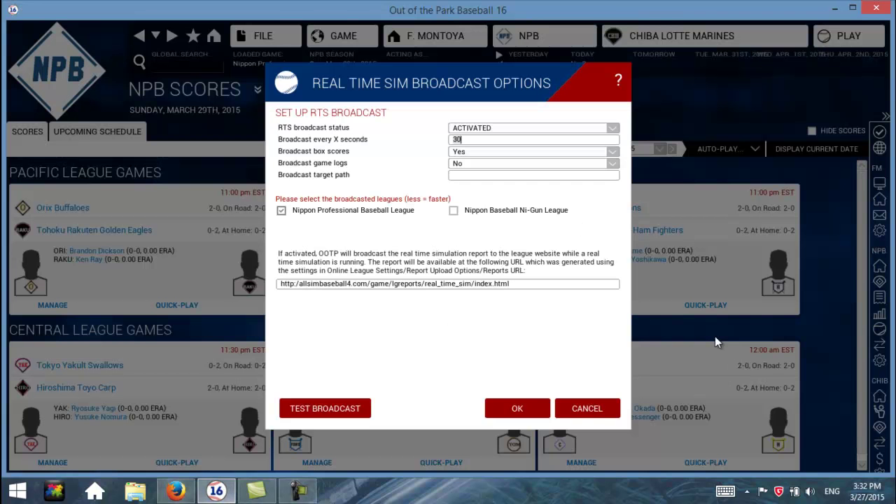
Step: Close the broadcast settings and set the simulation speed to Factor 10
{"action": "left_click", "coordinate": [521, 410]}
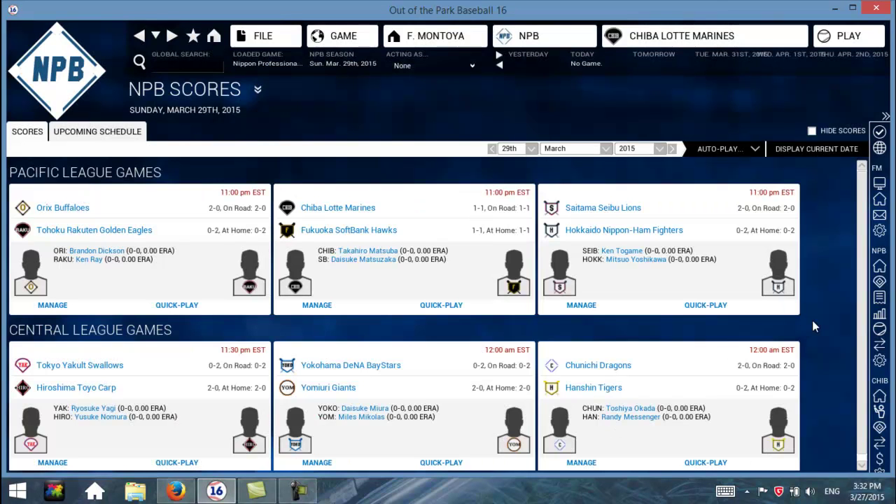
{"action": "left_click", "coordinate": [833, 35]}
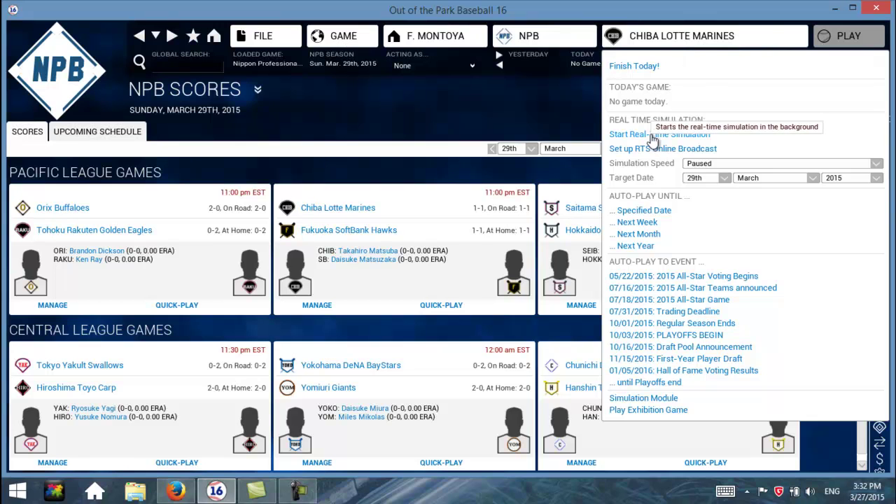
{"action": "left_click", "coordinate": [701, 164]}
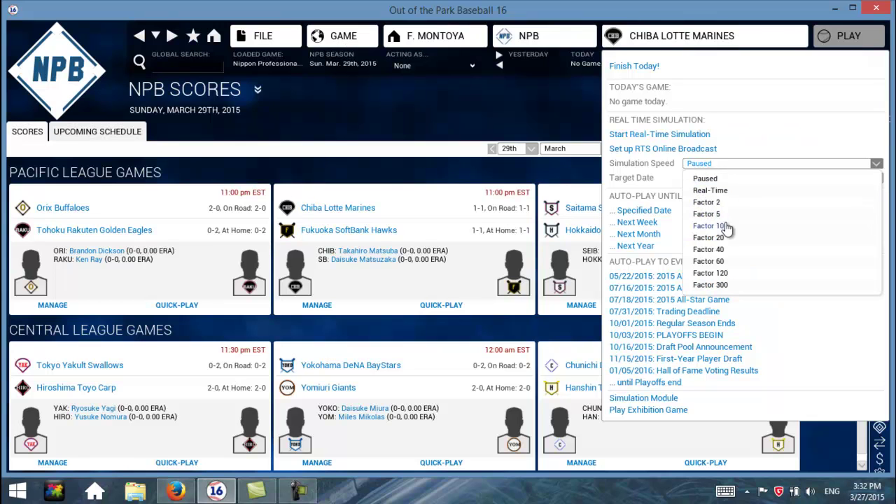
{"action": "left_click", "coordinate": [718, 226]}
Step: Set the simulation target date to March 30th, 2015
{"action": "left_click", "coordinate": [844, 39]}
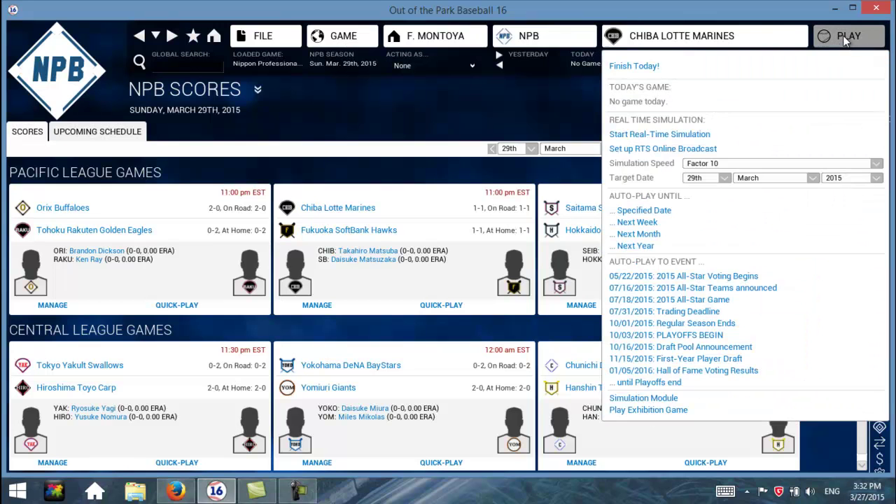
{"action": "left_click", "coordinate": [725, 184]}
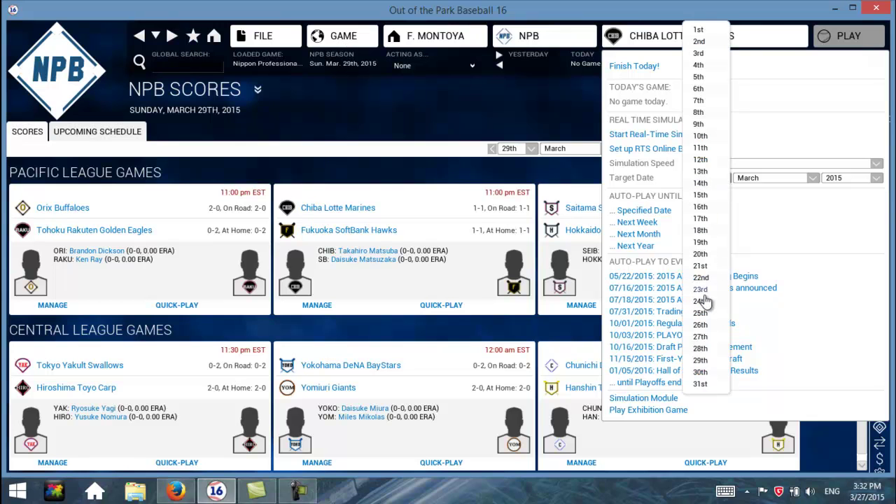
{"action": "left_click", "coordinate": [702, 372]}
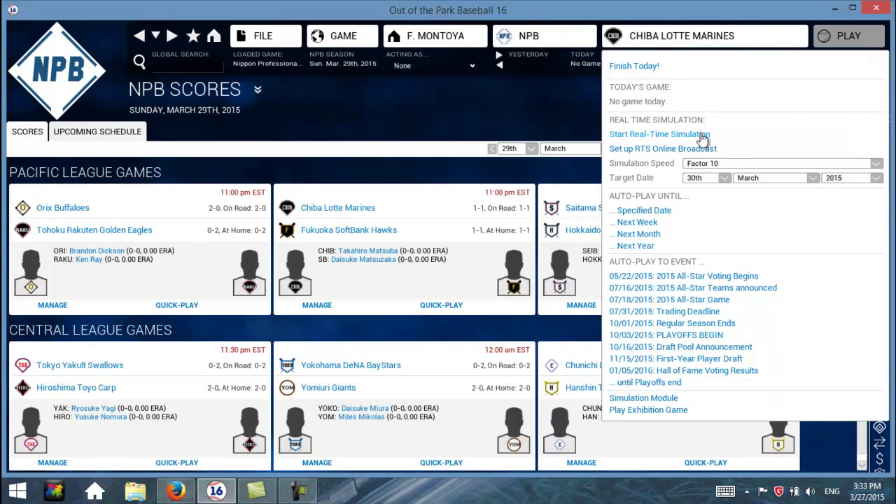
Step: Start the real-time simulation, then switch to the Firefox test page
{"action": "left_click", "coordinate": [703, 139]}
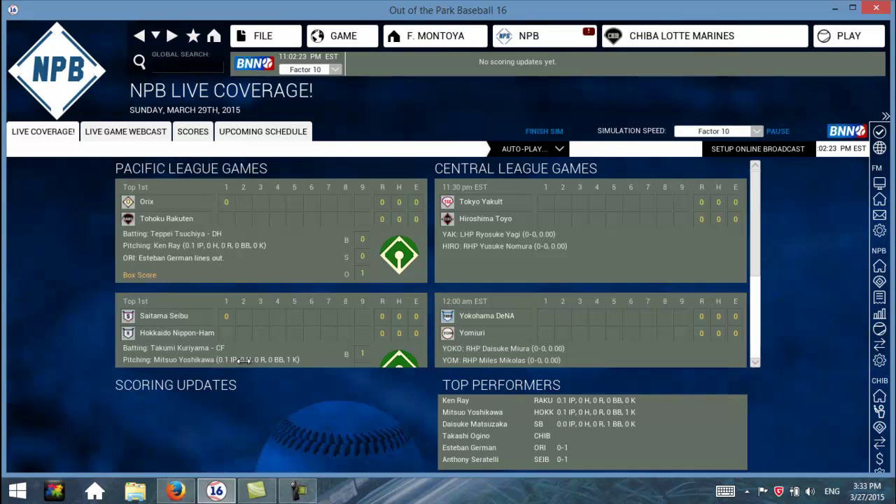
{"action": "left_click", "coordinate": [176, 491]}
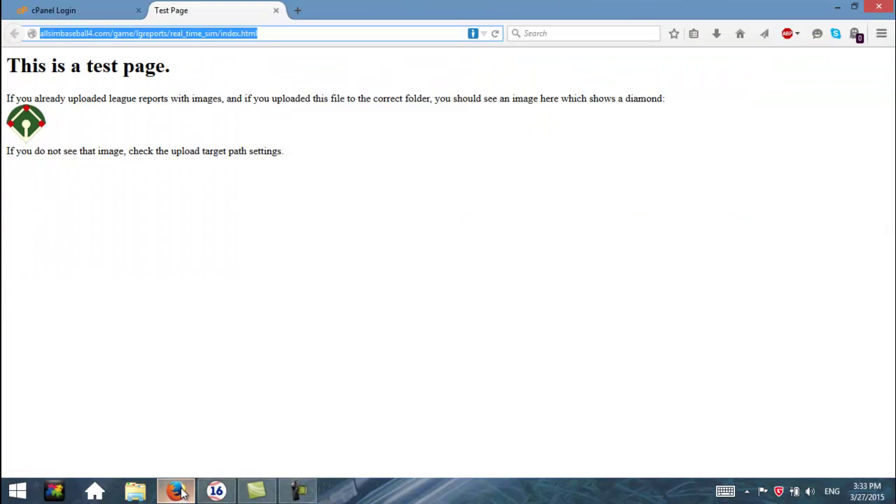
Step: Reload the real_time_sim page to show the NPB scoreboard, then return to OOTP 16
{"action": "left_click", "coordinate": [496, 34]}
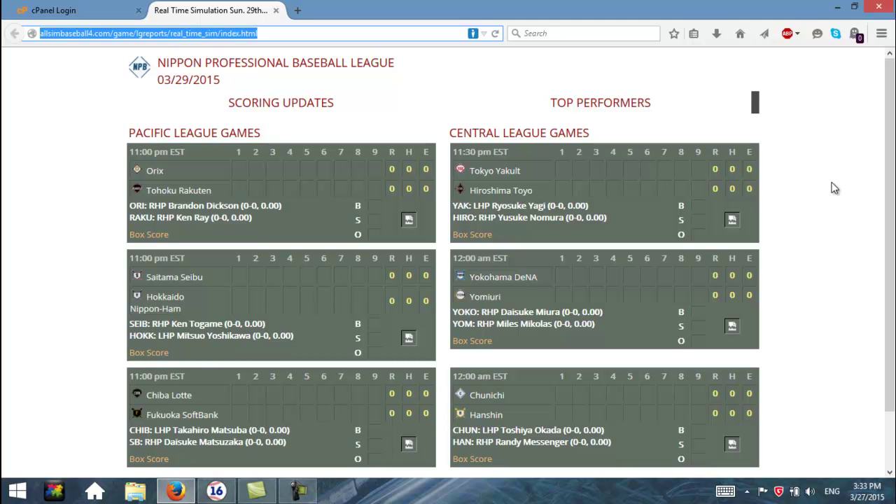
{"action": "scroll", "coordinate": [858, 221], "scroll_direction": "down", "scroll_amount": 2}
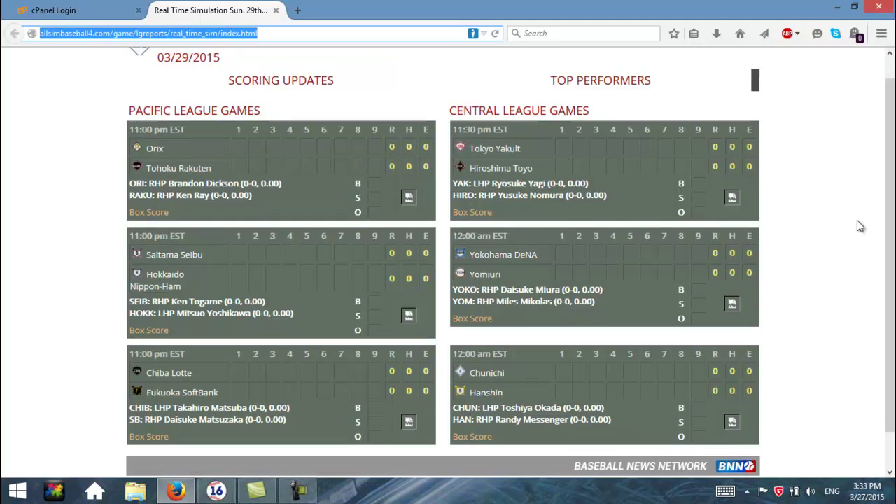
{"action": "scroll", "coordinate": [858, 225], "scroll_direction": "up", "scroll_amount": 2}
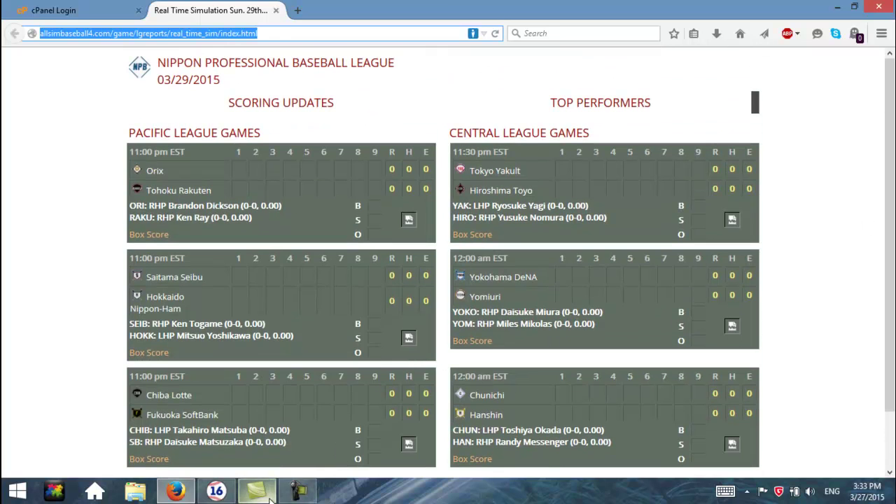
{"action": "left_click", "coordinate": [217, 491]}
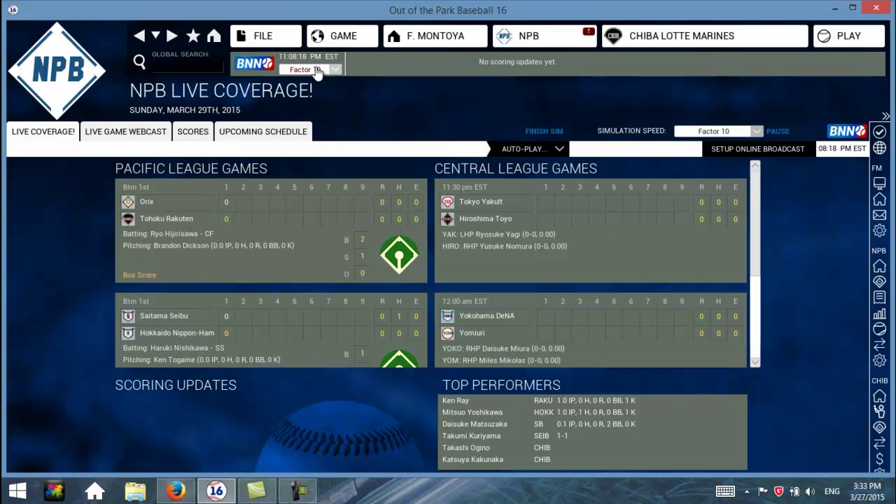
Step: Raise the running simulation's speed from Factor 10 to Factor 20
{"action": "scroll", "coordinate": [331, 341], "scroll_direction": "down", "scroll_amount": 4}
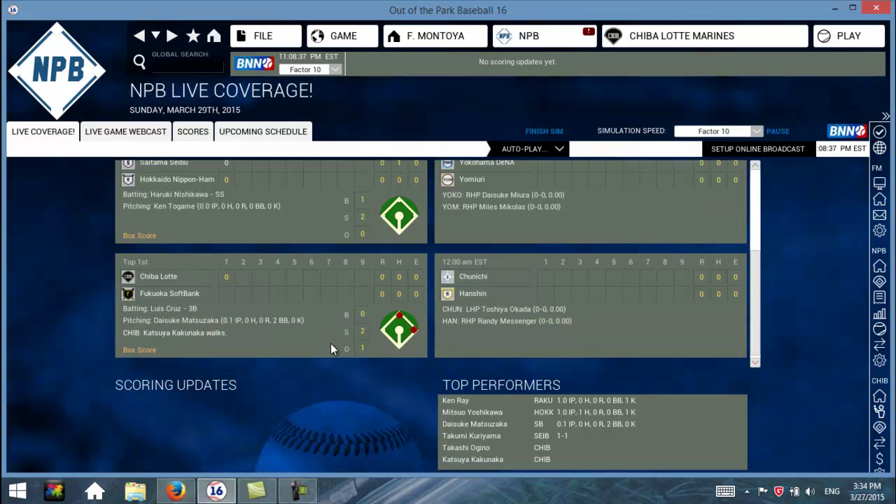
{"action": "scroll", "coordinate": [331, 343], "scroll_direction": "up", "scroll_amount": 4}
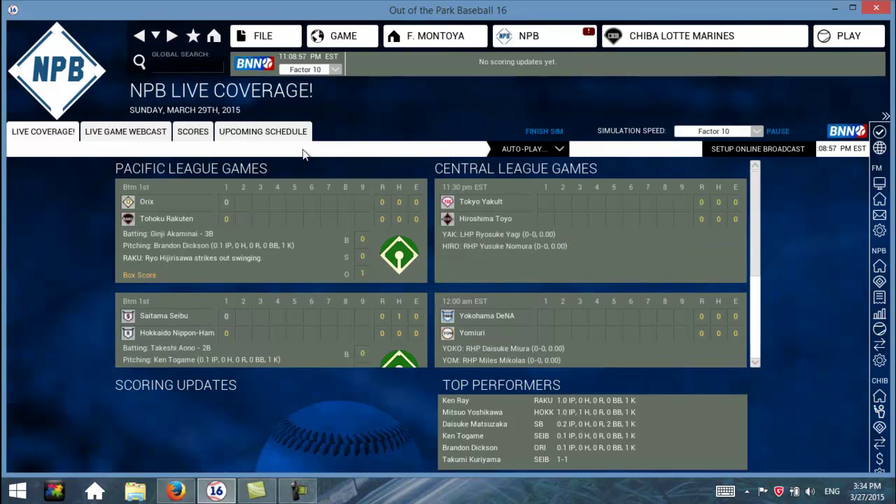
{"action": "left_click", "coordinate": [312, 71]}
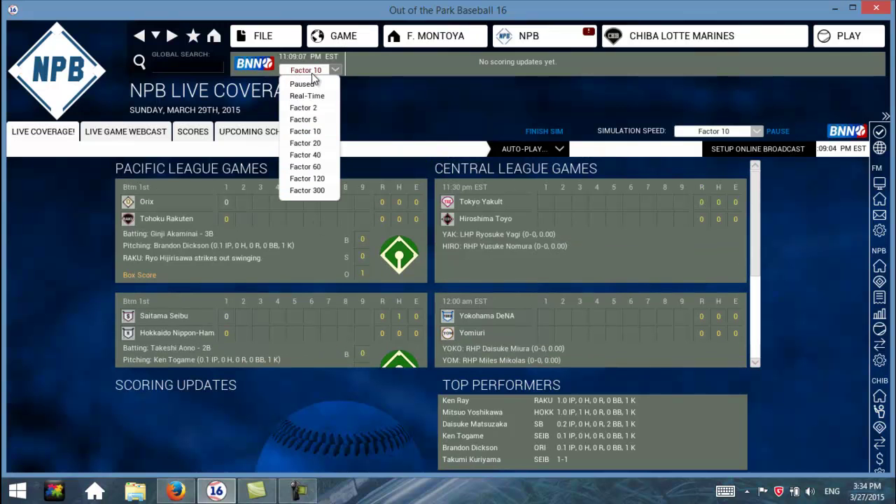
{"action": "left_click", "coordinate": [315, 144]}
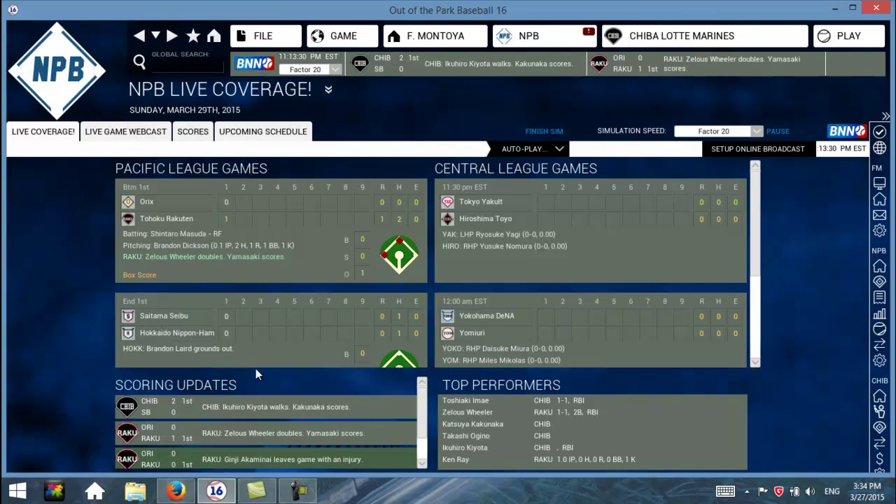
Step: Scroll through the Firefox real-time page's updated NPB scores and Top Performers list
{"action": "left_click", "coordinate": [178, 493]}
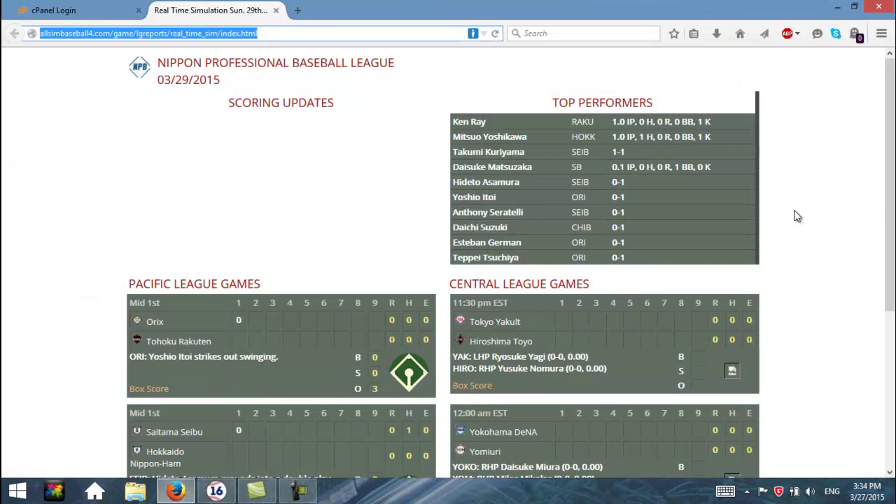
{"action": "scroll", "coordinate": [805, 214], "scroll_direction": "down", "scroll_amount": 5}
{"action": "scroll", "coordinate": [819, 275], "scroll_direction": "down", "scroll_amount": 5}
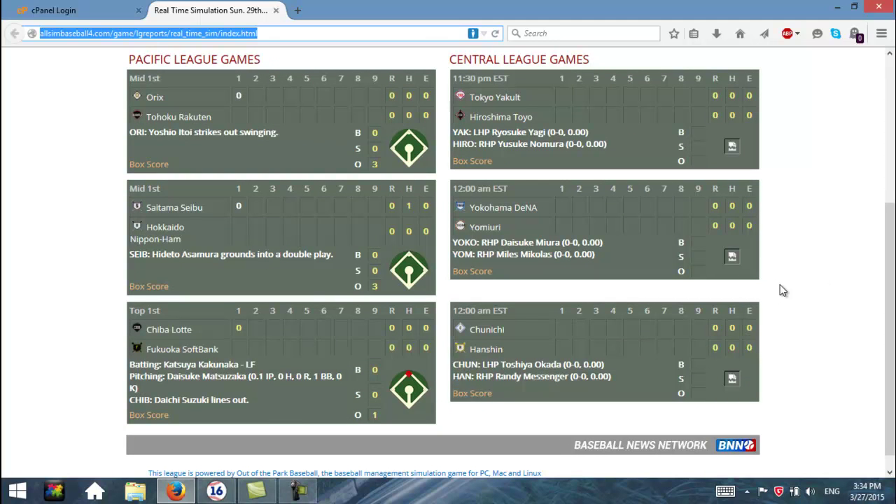
{"action": "scroll", "coordinate": [822, 280], "scroll_direction": "up", "scroll_amount": 5}
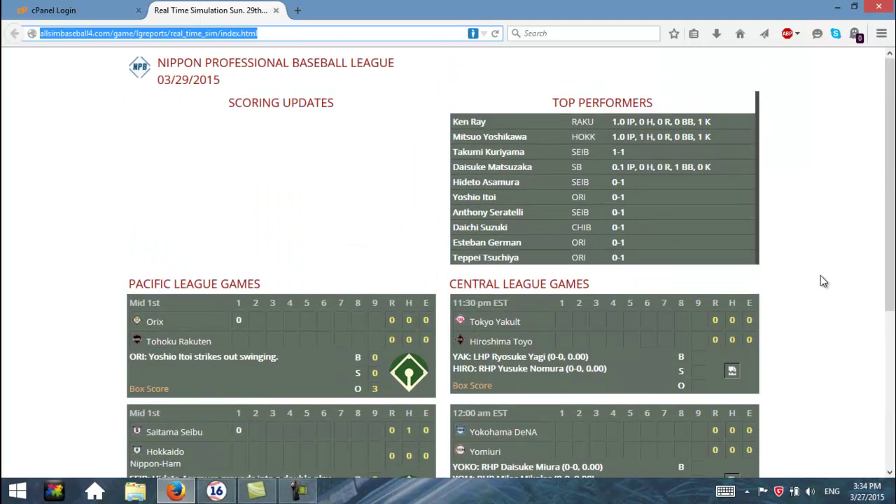